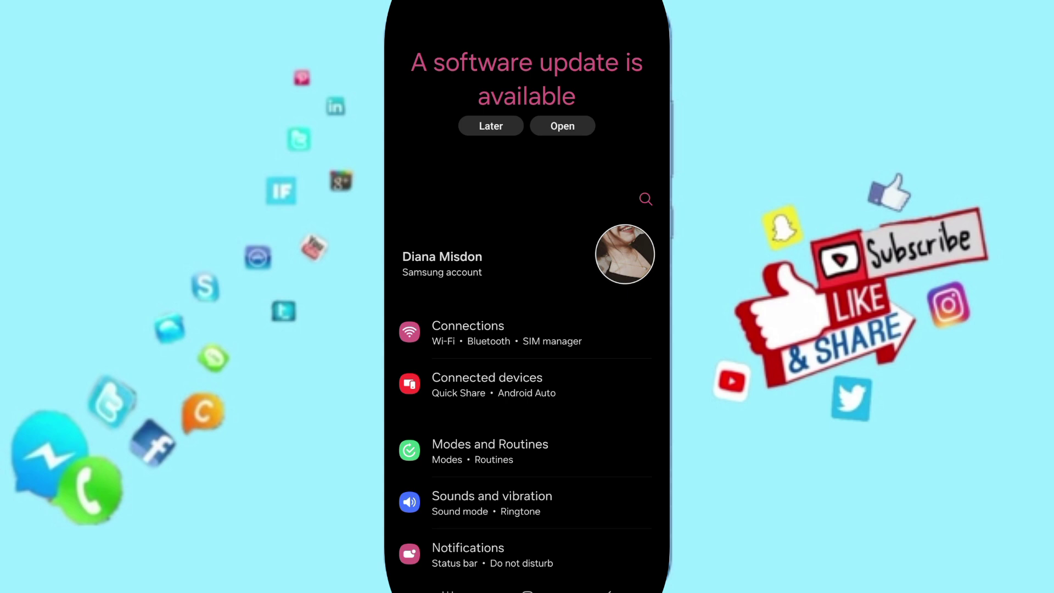
scroll(527, 330, "down", 5)
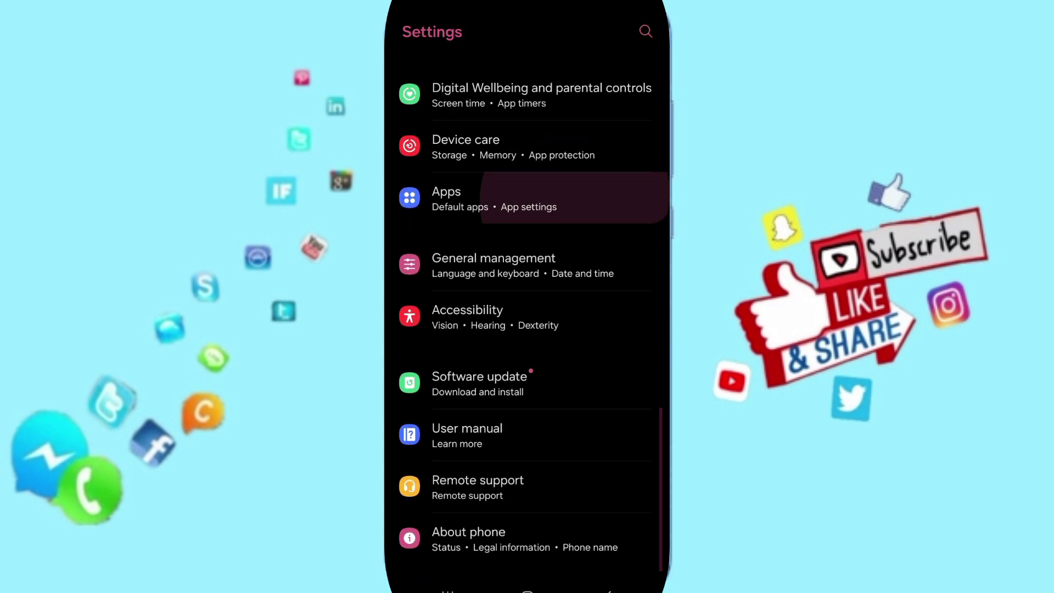
Go into Apps and open Waplog's App info page
left_click(447, 198)
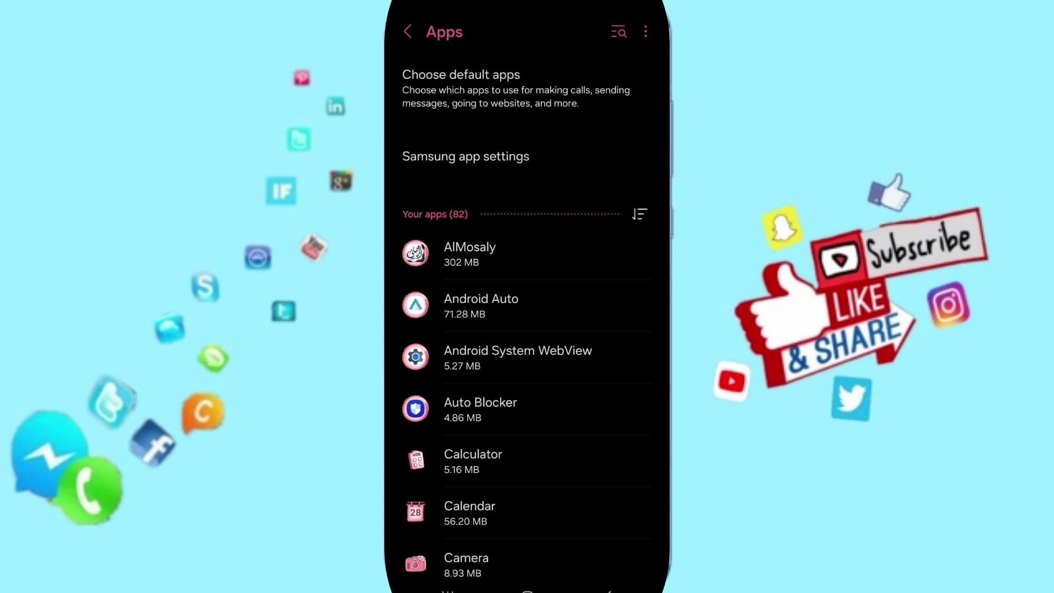
scroll(527, 330, "down", 2)
scroll(527, 330, "down", 10)
scroll(527, 329, "down", 10)
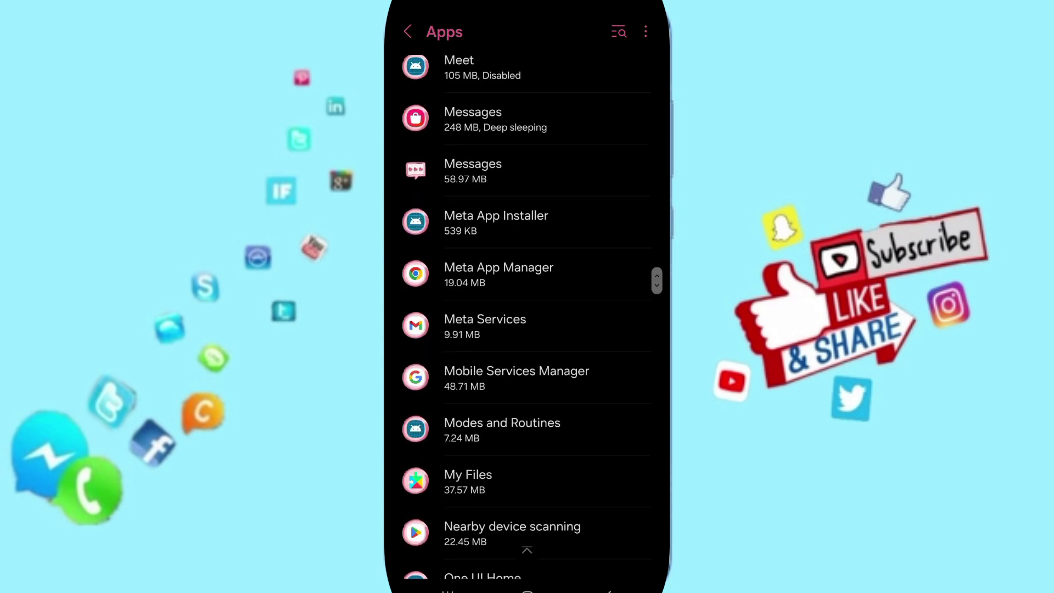
scroll(527, 330, "down", 10)
scroll(528, 330, "down", 10)
scroll(528, 330, "down", 5)
scroll(527, 330, "down", 2)
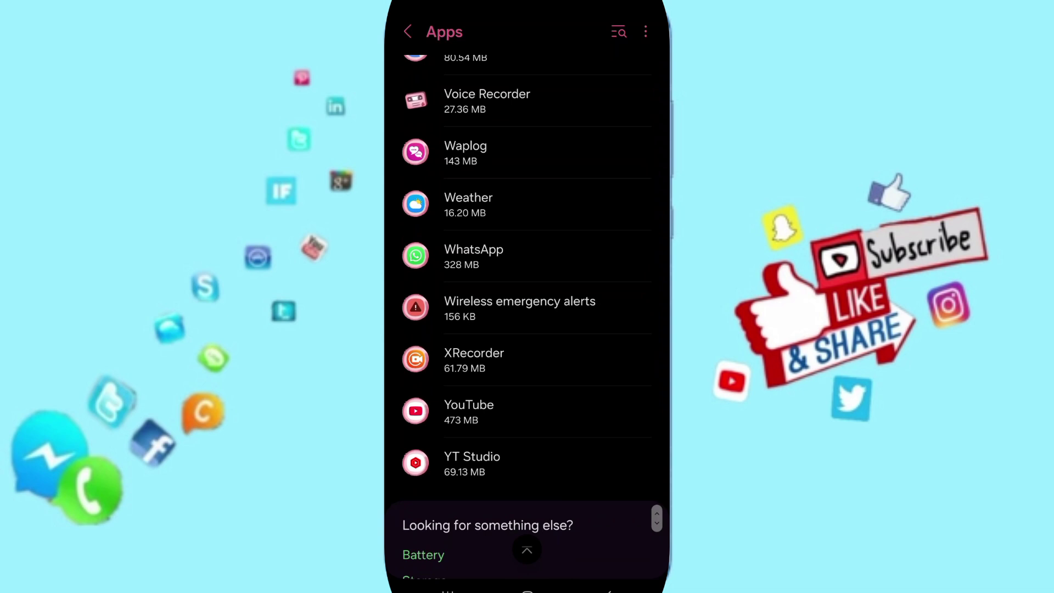
scroll(527, 329, "up", 1)
left_click(465, 223)
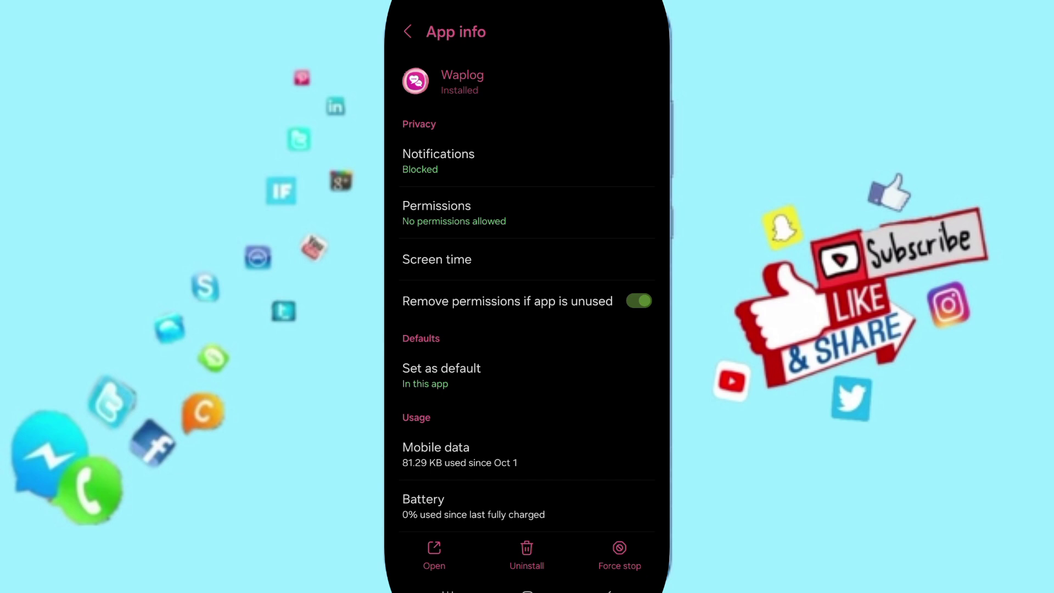
scroll(527, 330, "down", 3)
Force stop Waplog, confirm with OK, and open its Storage page (446 KB data, 0 B cache)
left_click(620, 556)
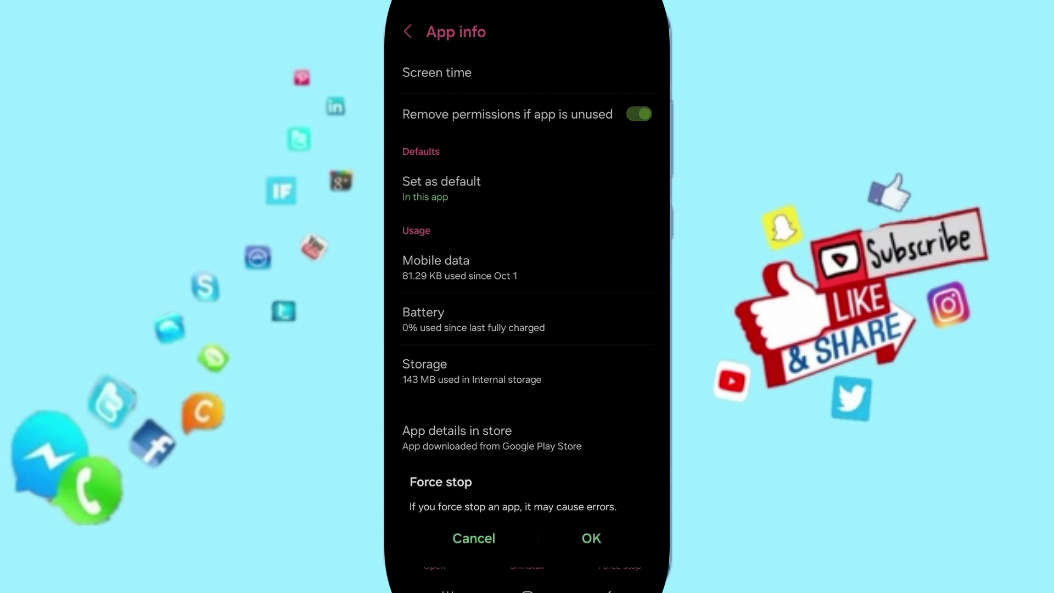
left_click(474, 538)
left_click(527, 371)
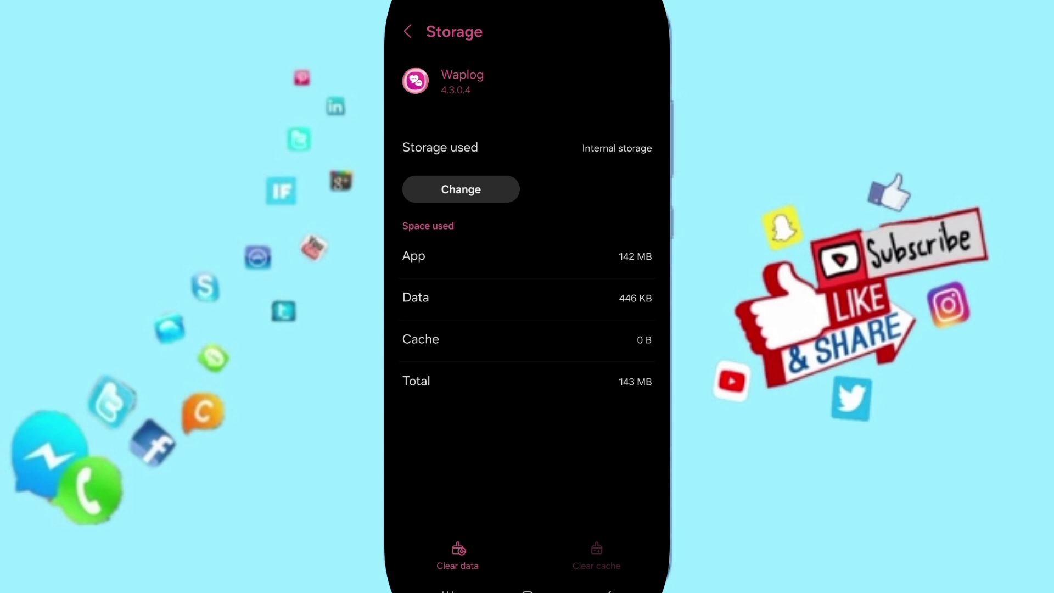
Leave Settings for the home screen with the October calendar widget
left_click(527, 589)
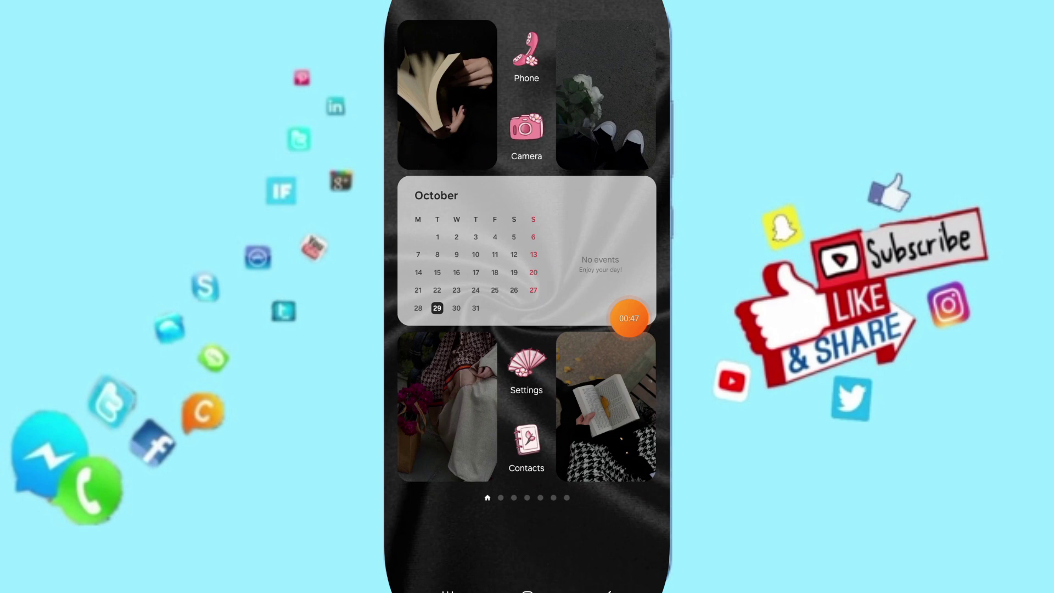